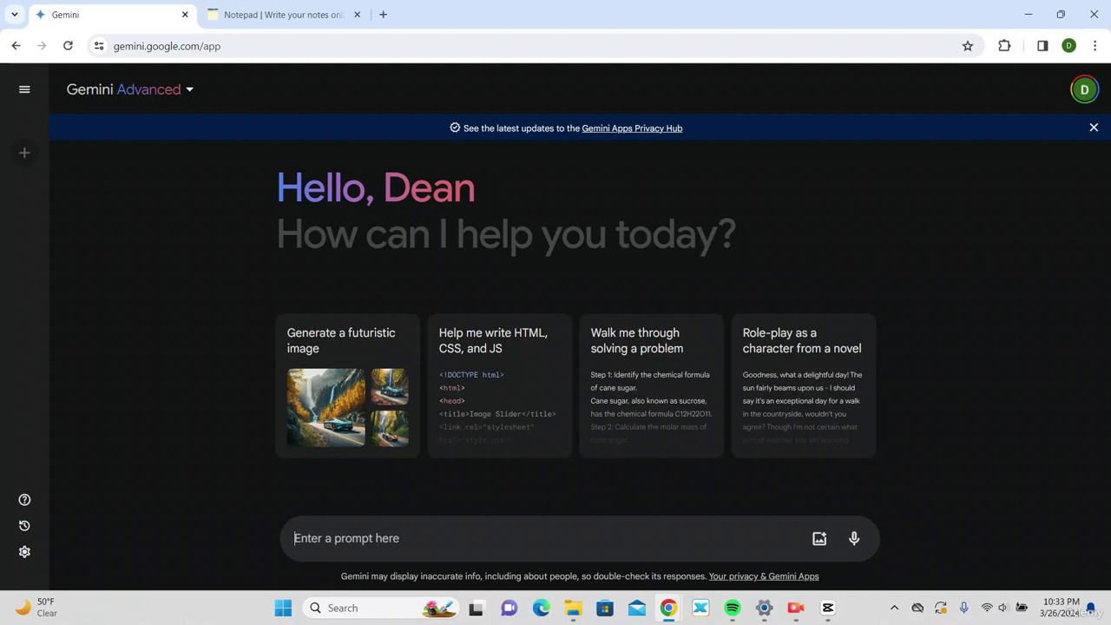
Submit the prompt "Write a 100 word product description about a car with offroading tires"
text(Write a)
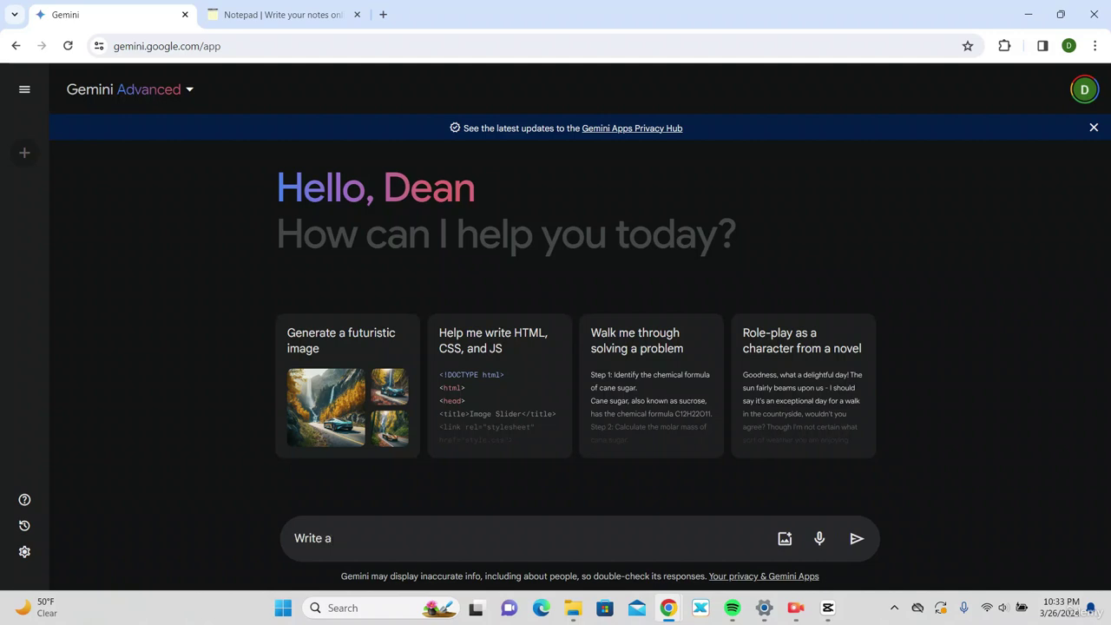
text( 100 word product des)
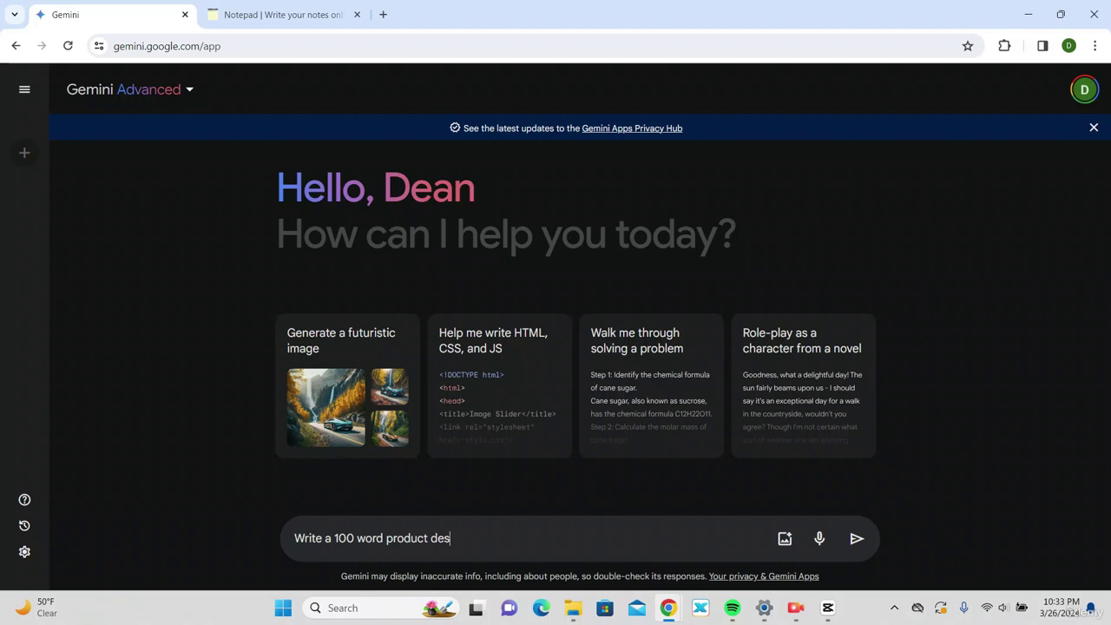
text(cription about a car)
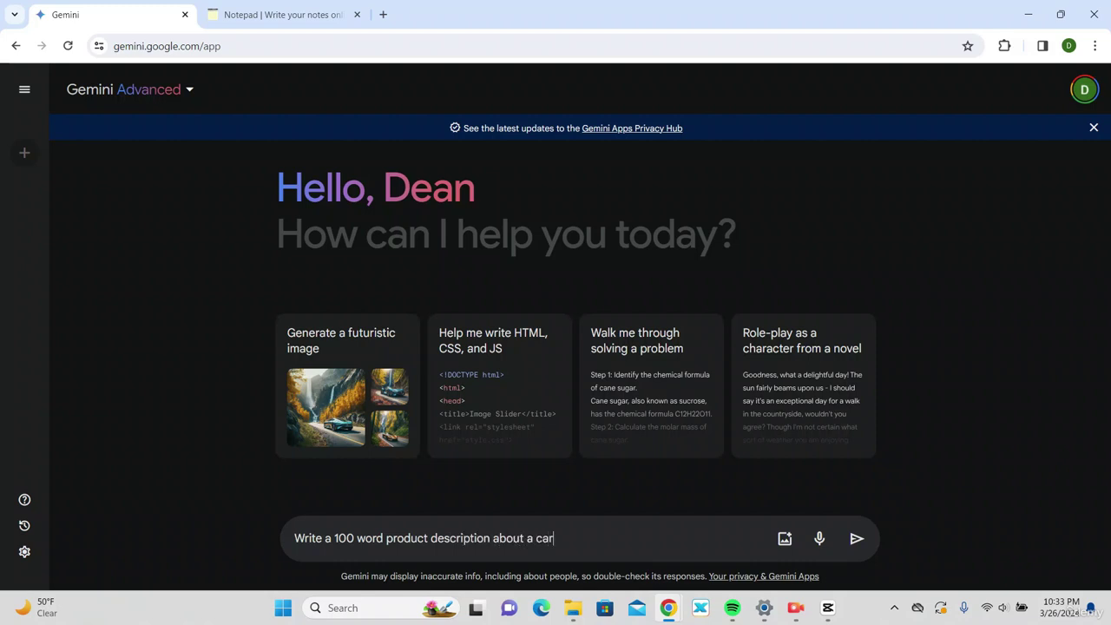
text( with offroading tires)
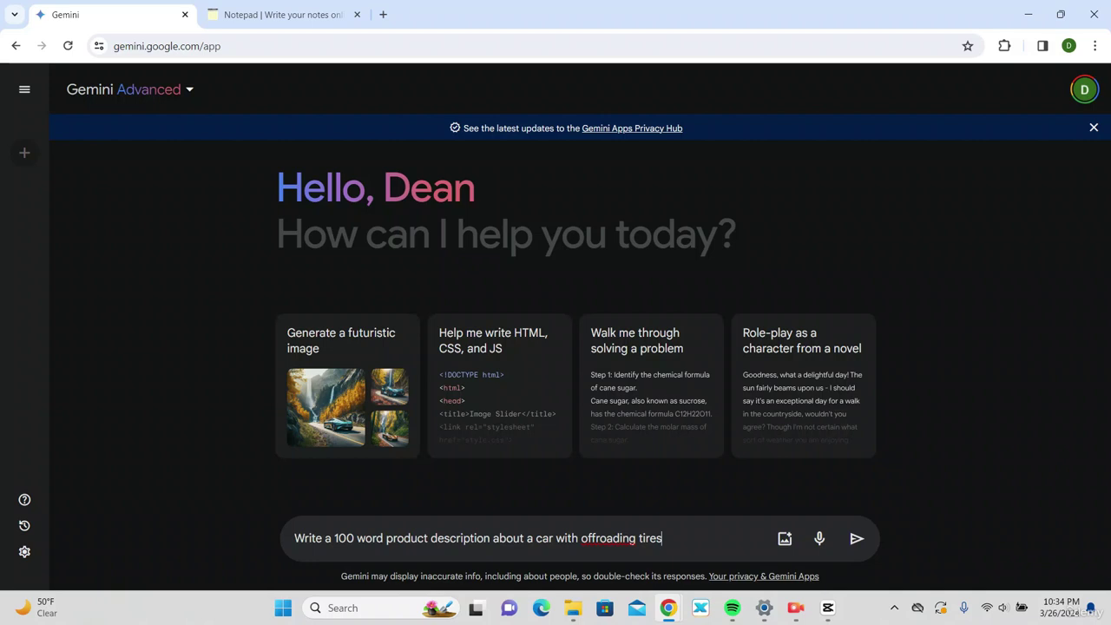
key(Return)
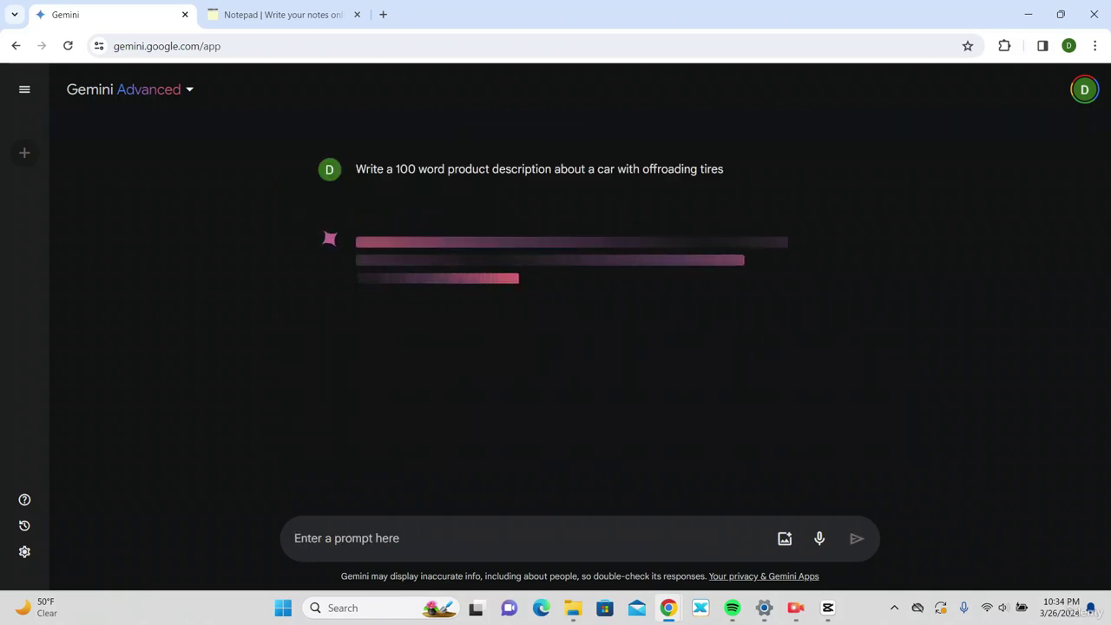
Copy "Generate high search volume keywords for offroaders looking online for products" from the online Notepad and submit it to Gemini
key(ctrl+Tab)
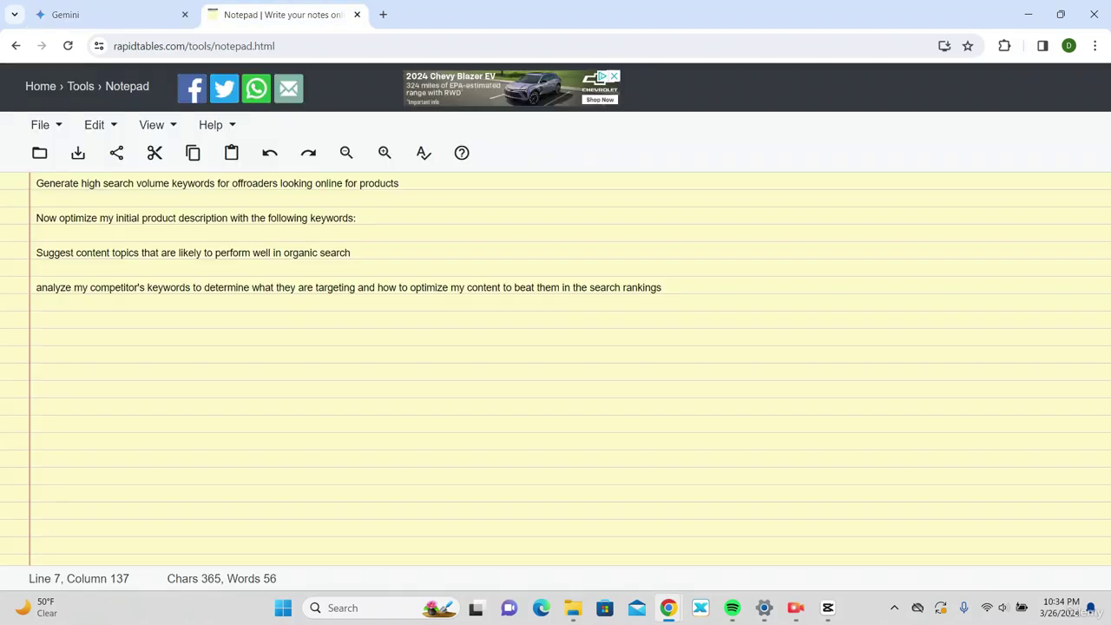
drag(356, 218, 34, 201)
click(295, 184)
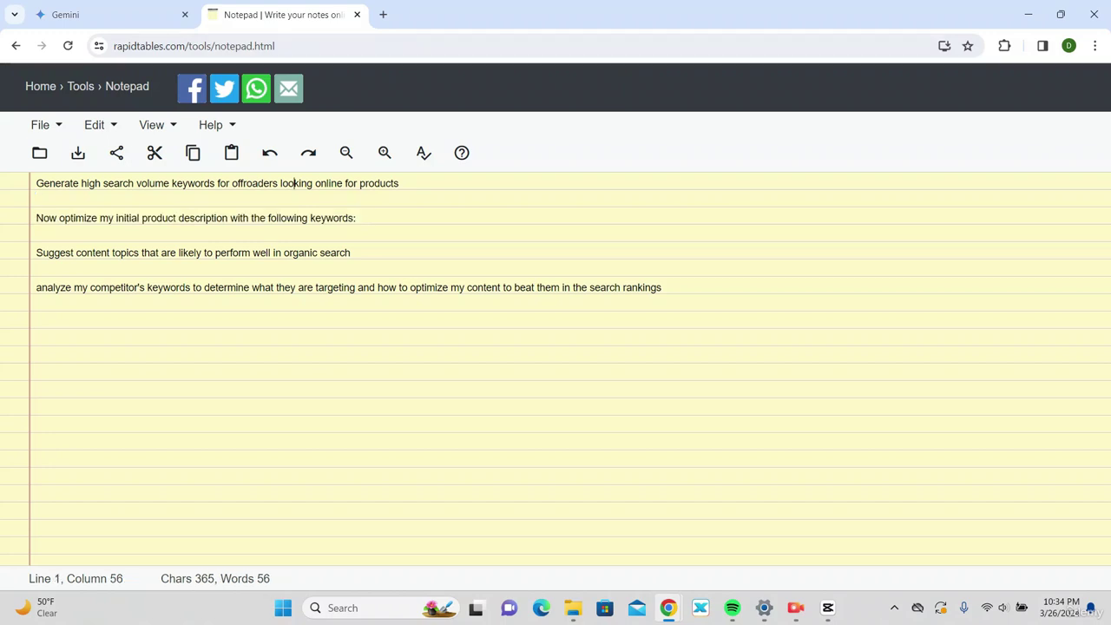
drag(398, 183, 36, 184)
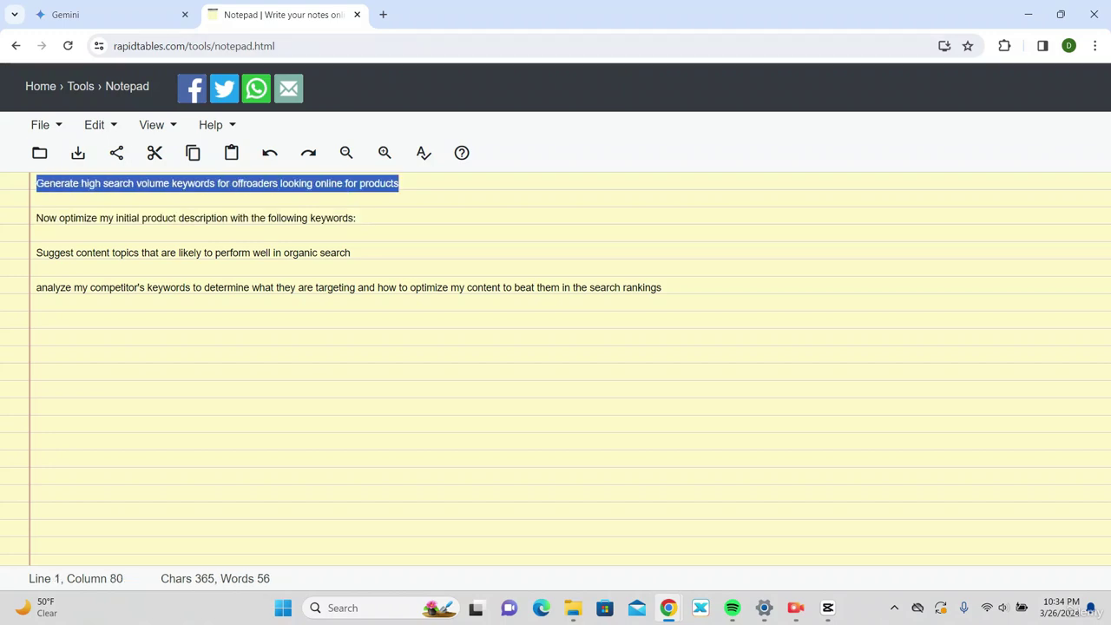
key(ctrl+Tab)
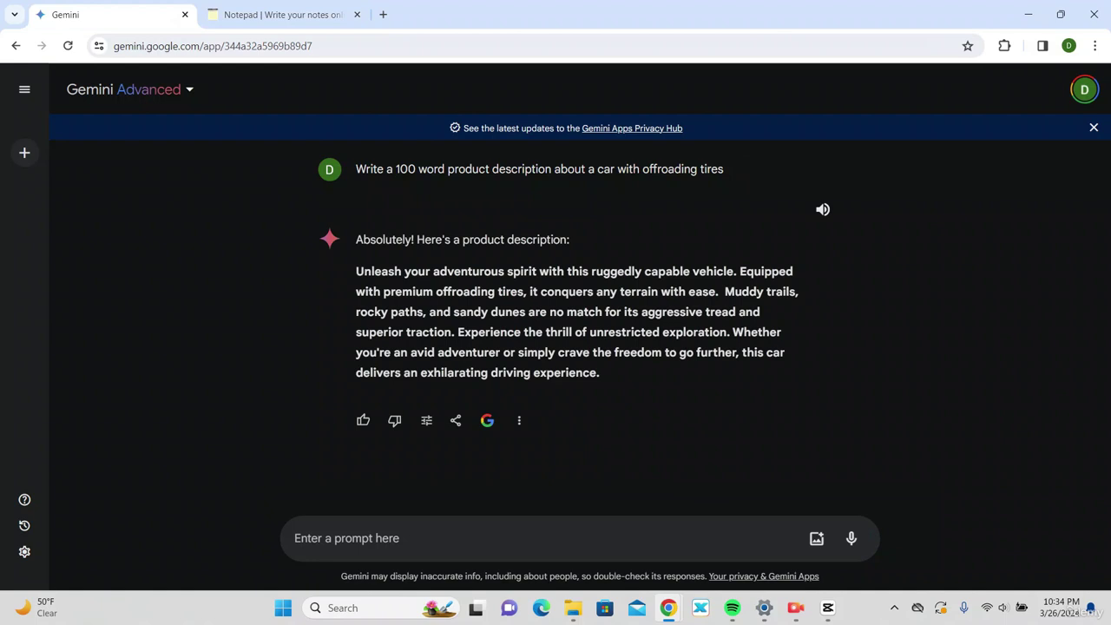
text(Generate high search volume keywords for offroaders looking online for products)
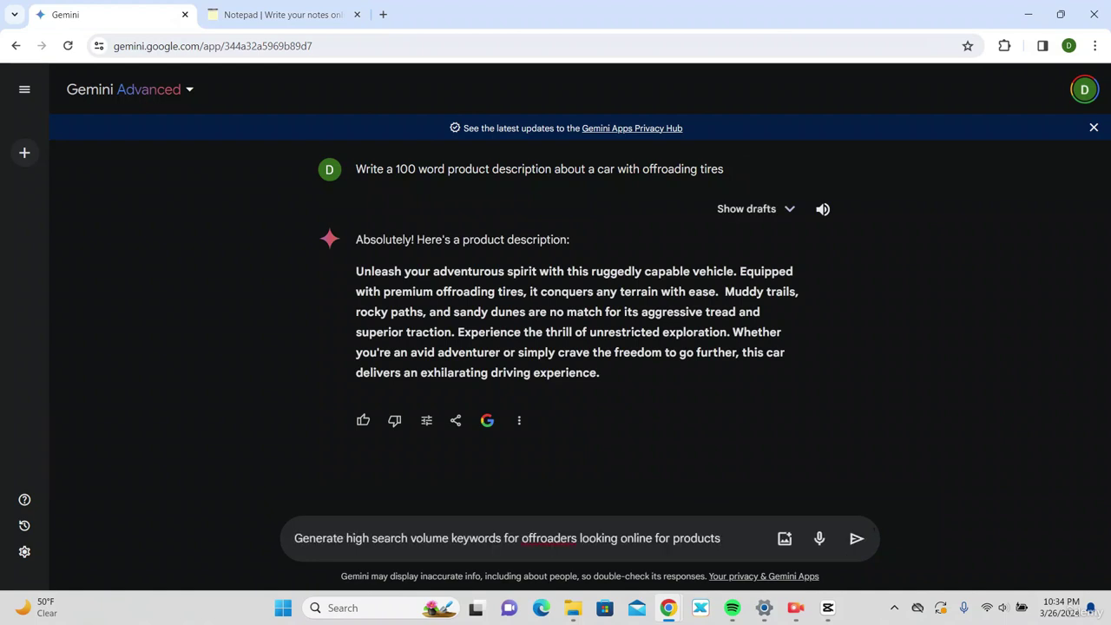
key(Return)
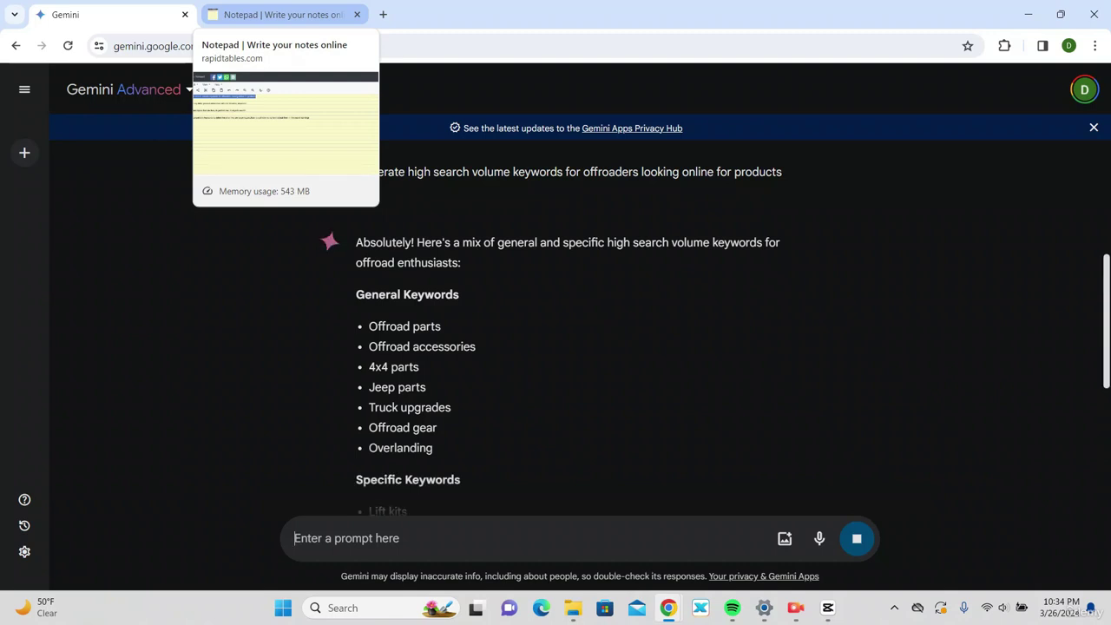
Copy the line "Now optimize my initial product description with the following keywords:" from the online Notepad and return to Gemini
click(278, 15)
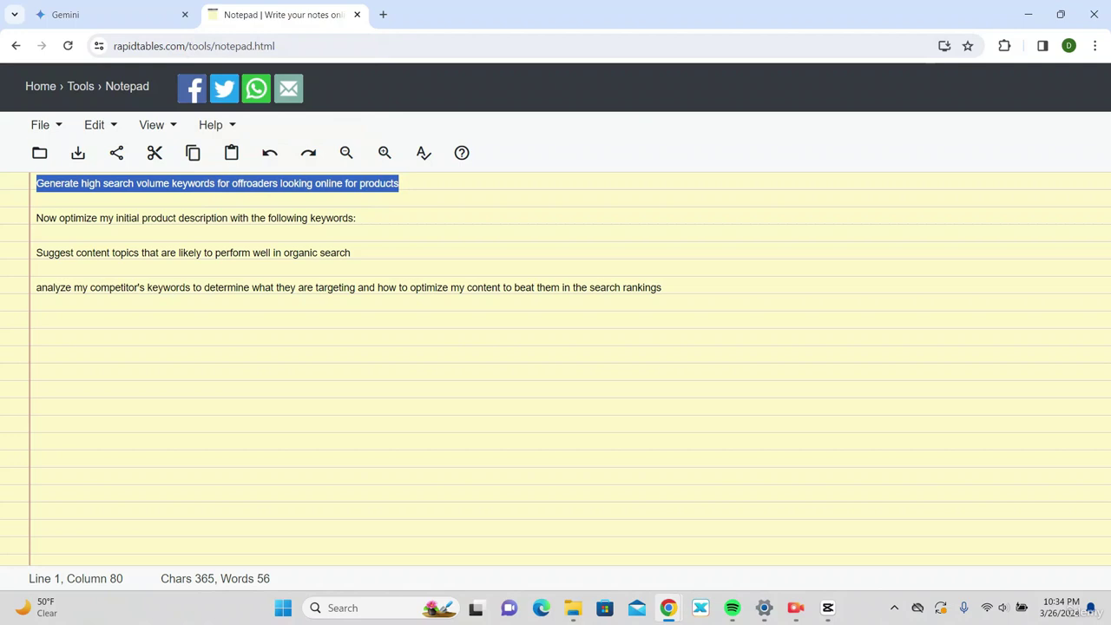
click(296, 287)
drag(360, 218, 34, 217)
key(ctrl+c)
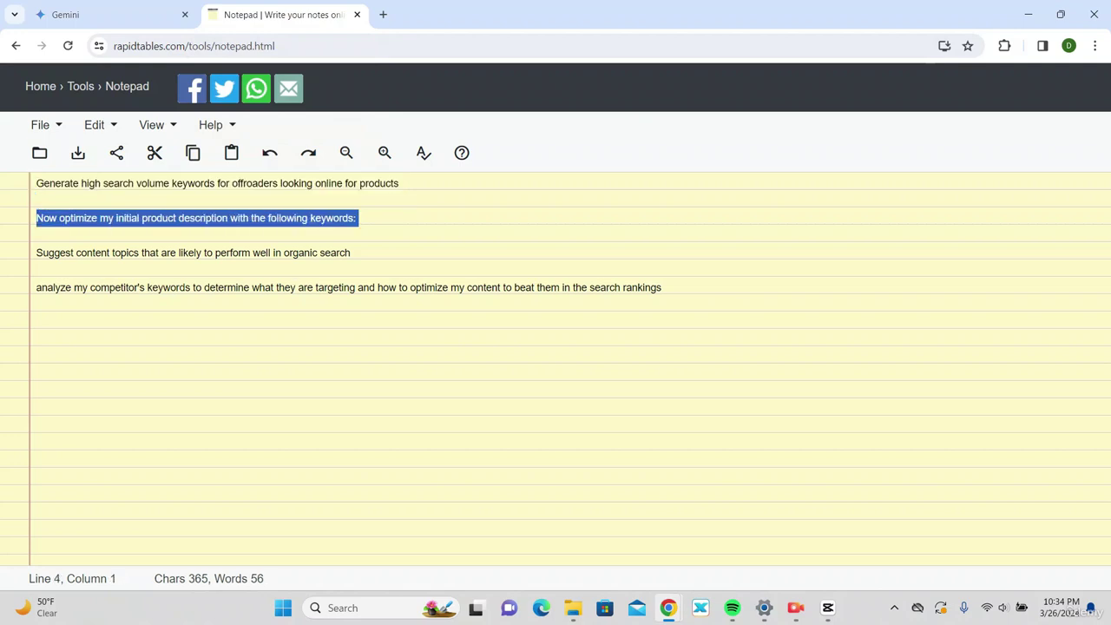
click(104, 14)
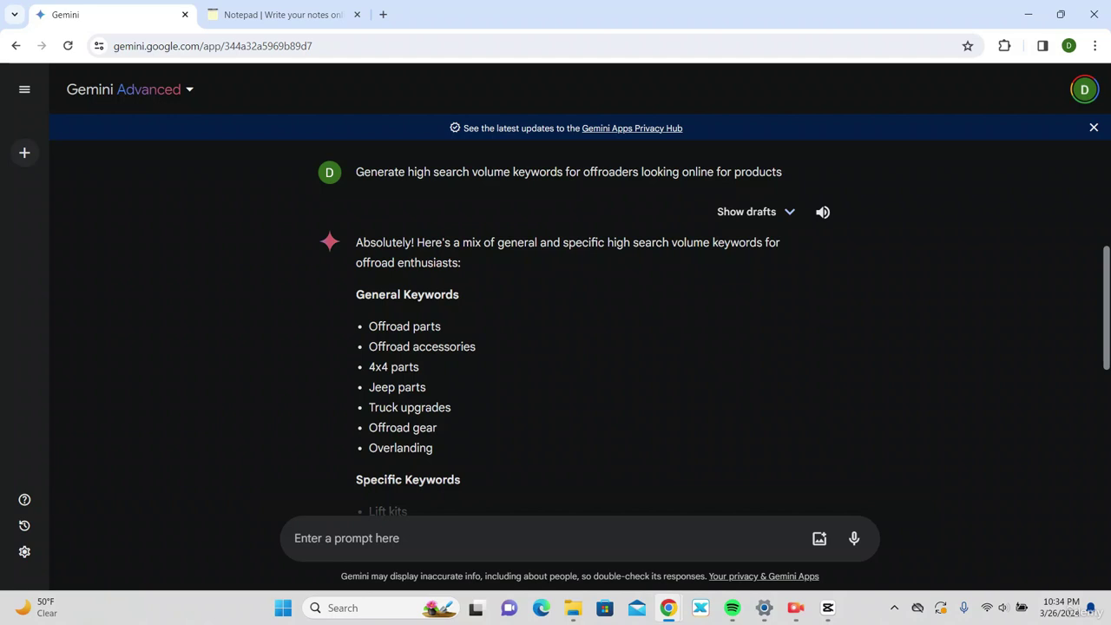
Ask Gemini to revise the keyword list with the prompt "remove the word offroad"
text(remove t)
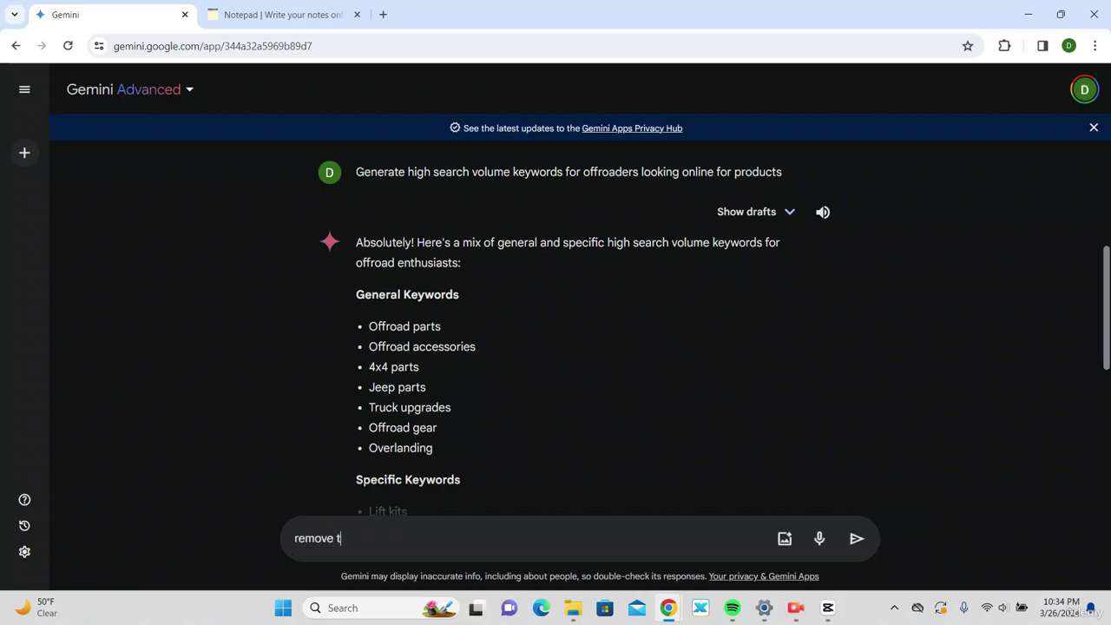
text(he word offroad)
key(Return)
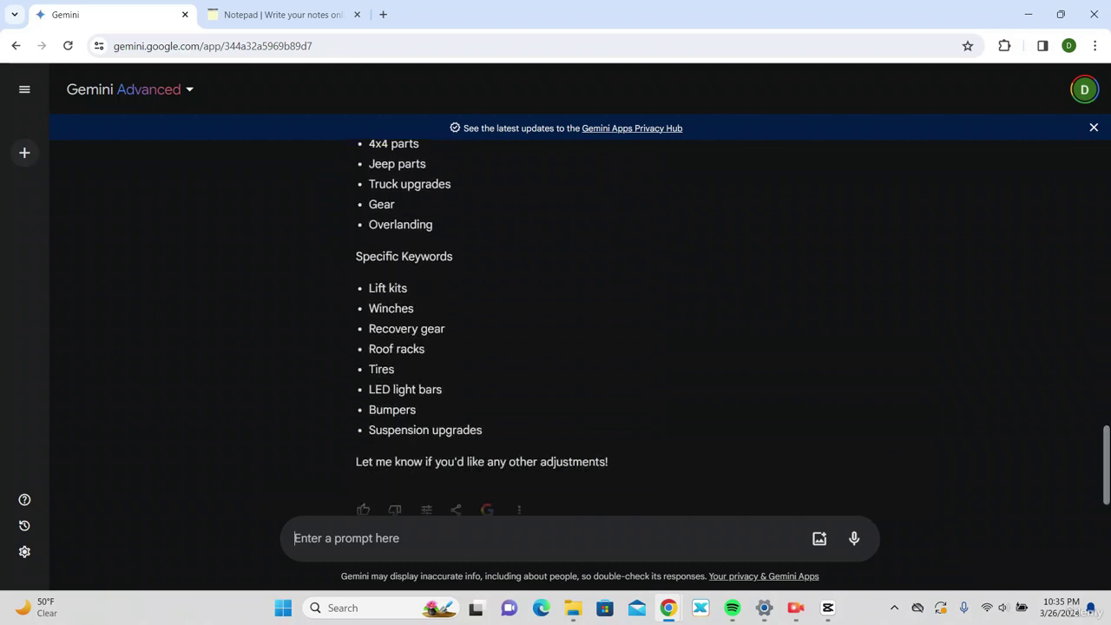
Submit the copied prompt "Now optimize my initial product description with the following keywords:" followed by the revised general and specific keyword lists
key(ctrl+v)
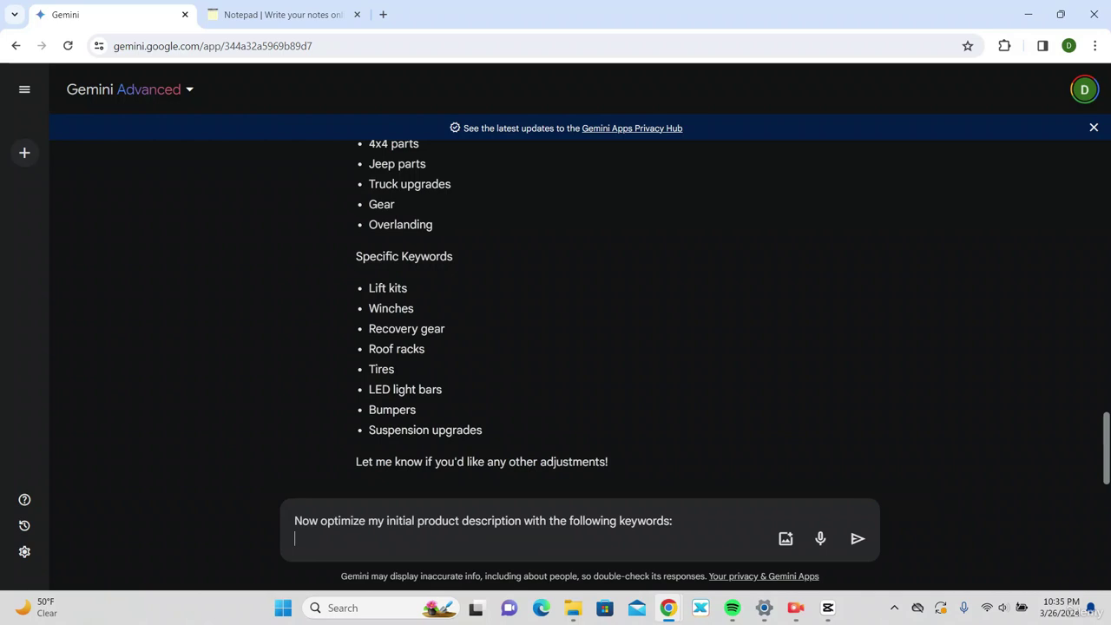
scroll(556, 313, up, 3)
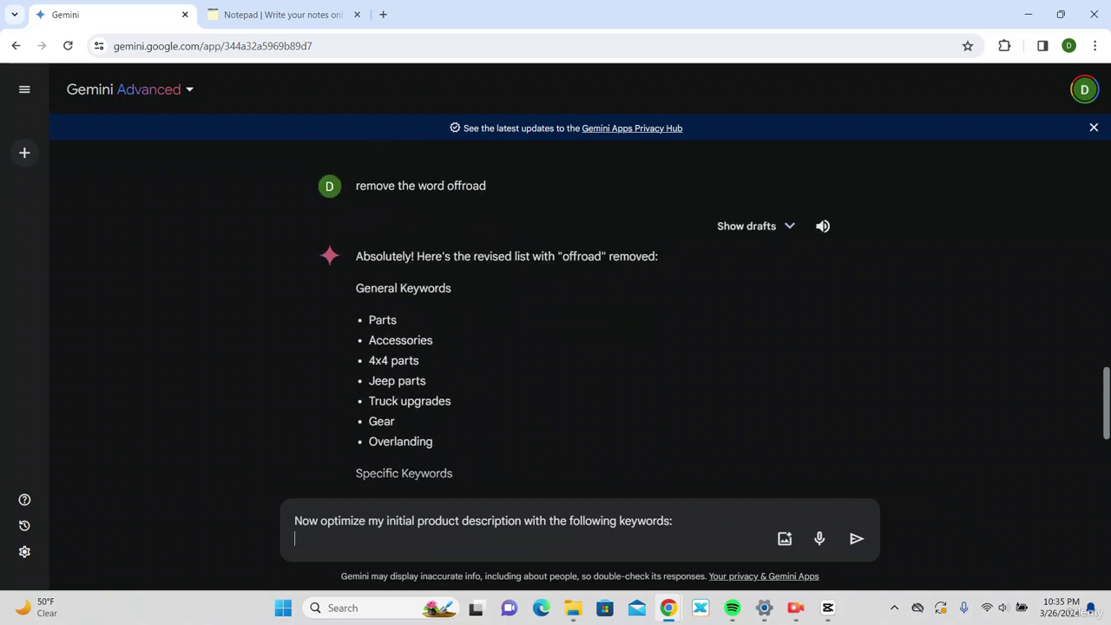
scroll(555, 312, down, 2)
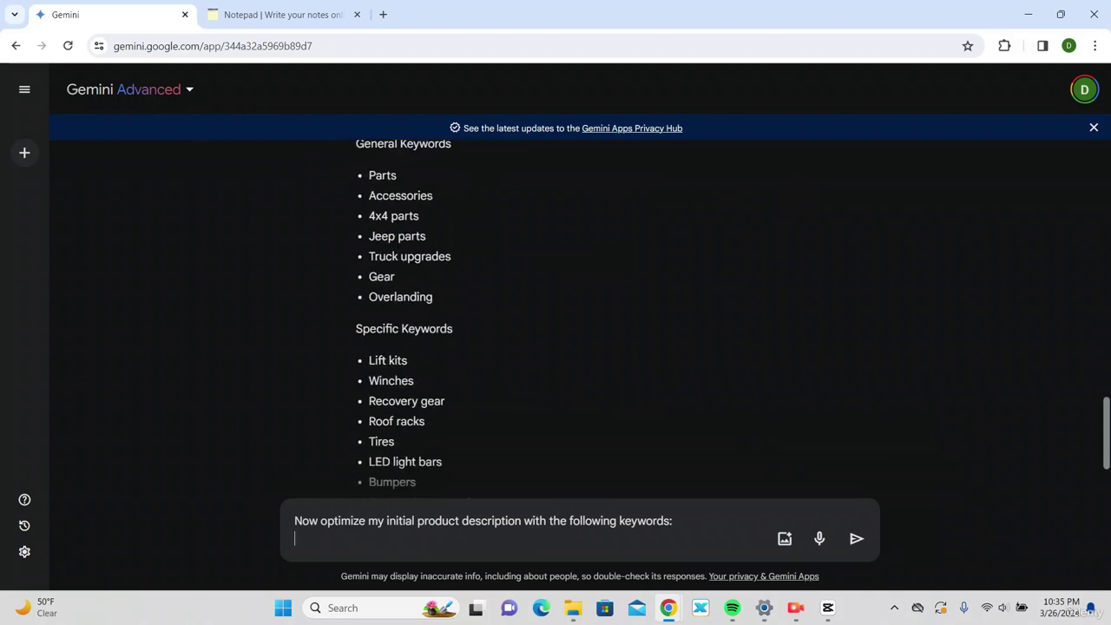
drag(368, 176, 416, 482)
scroll(393, 373, down, 2)
drag(393, 373, 460, 395)
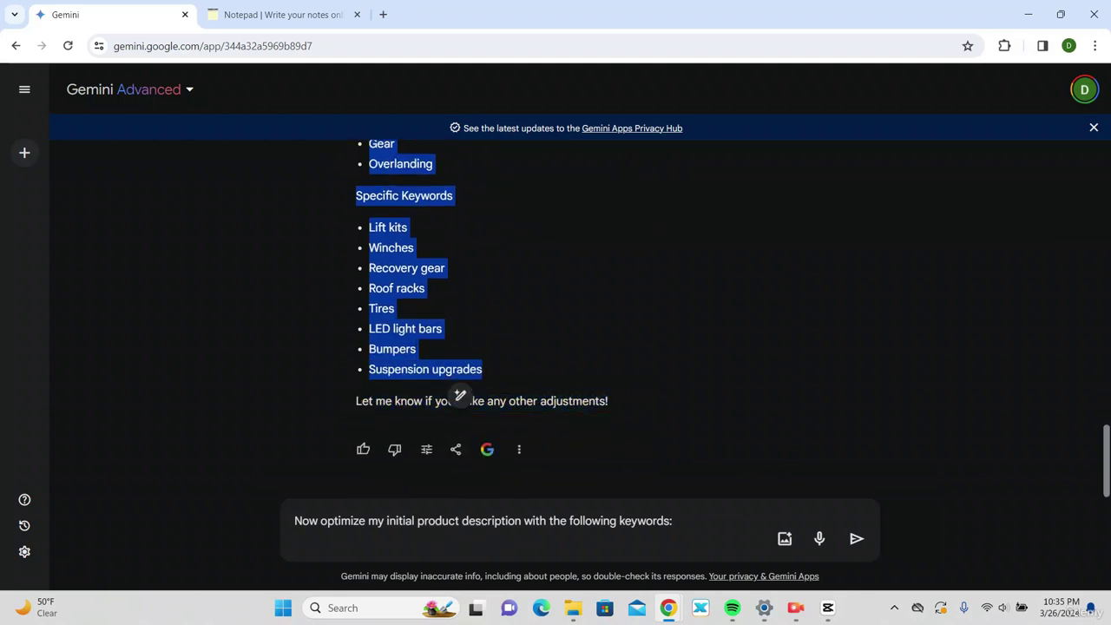
click(738, 521)
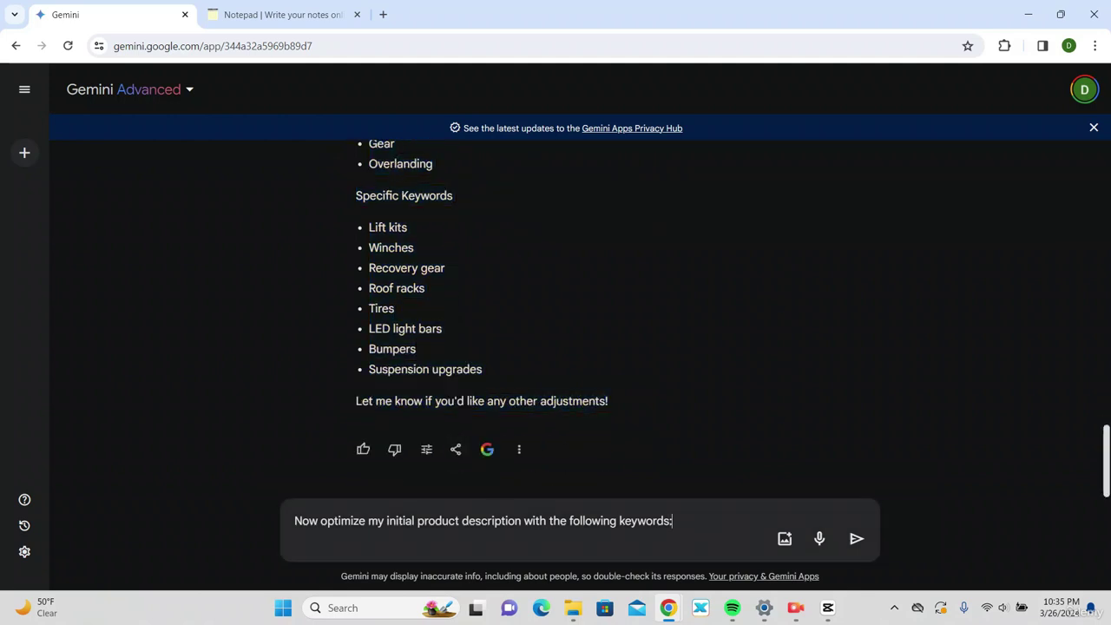
text(Lift kits Winches Recovery gear Roof racks Tires LED light bars Bumpers Suspension upgrades)
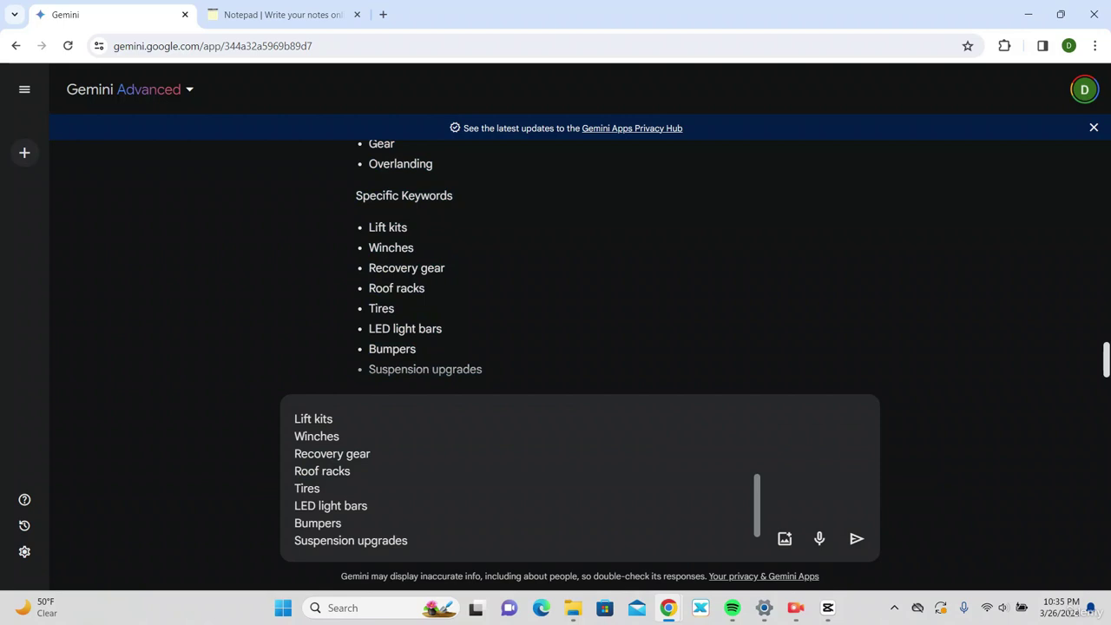
click(857, 538)
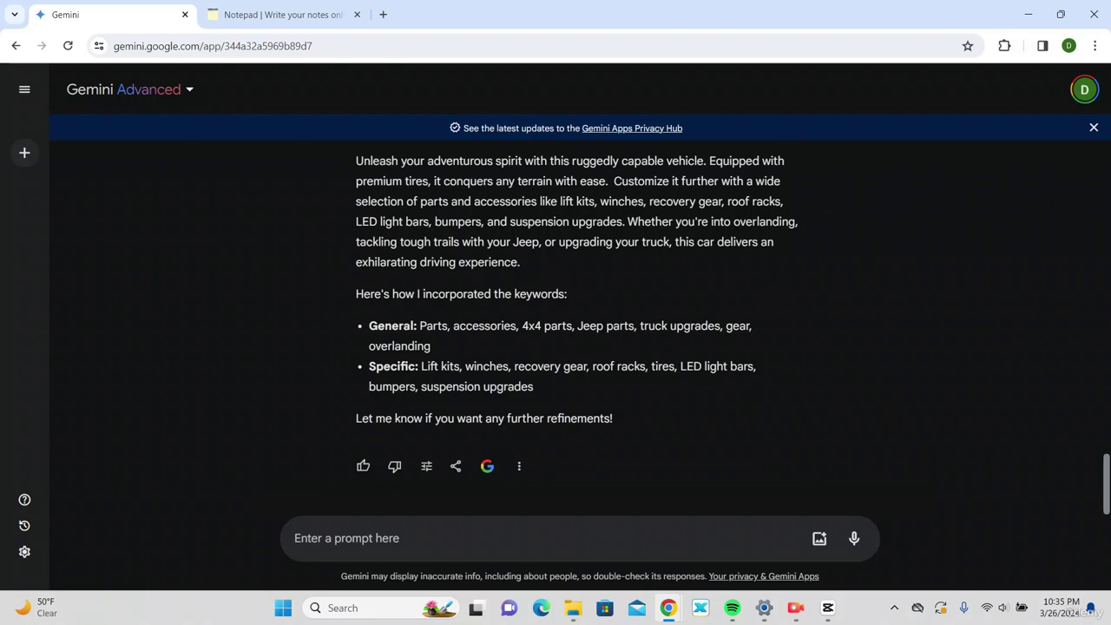
scroll(573, 330, up, 1)
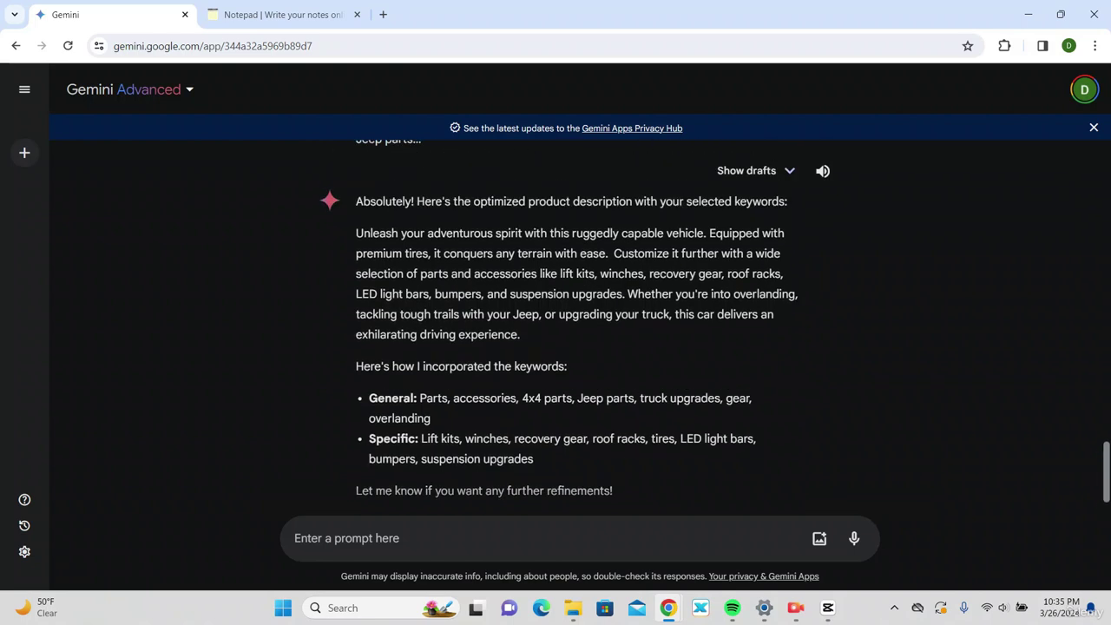
Copy "Suggest content topics that are likely to perform well in organic search" from the online Notepad and submit it to Gemini
key(ctrl+Tab)
key(Down)
key(Down)
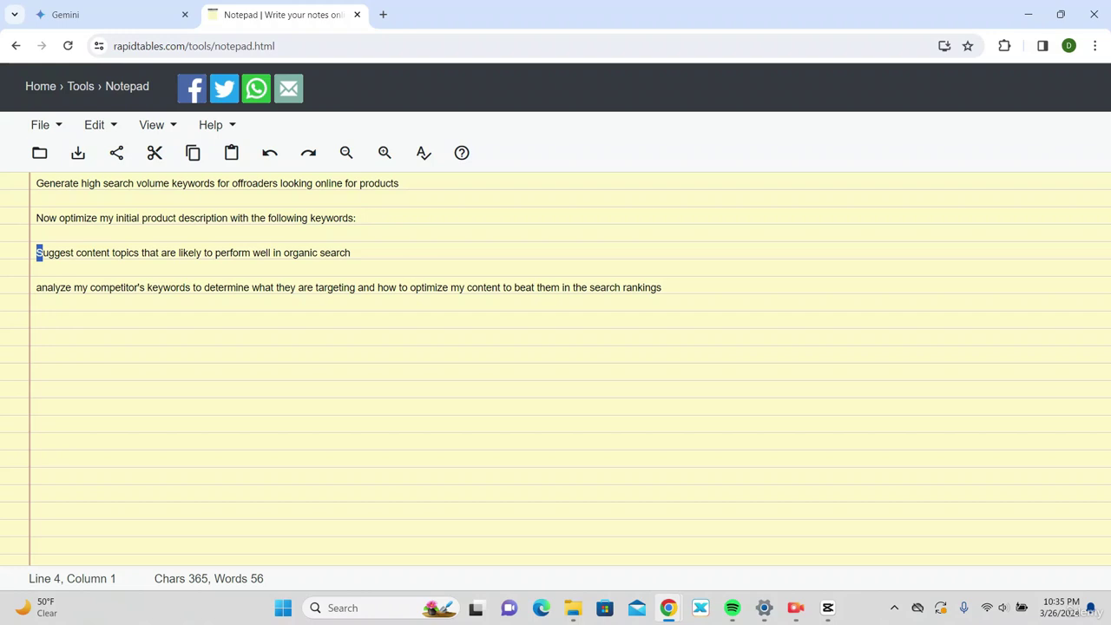
key(shift+End)
key(ctrl+c)
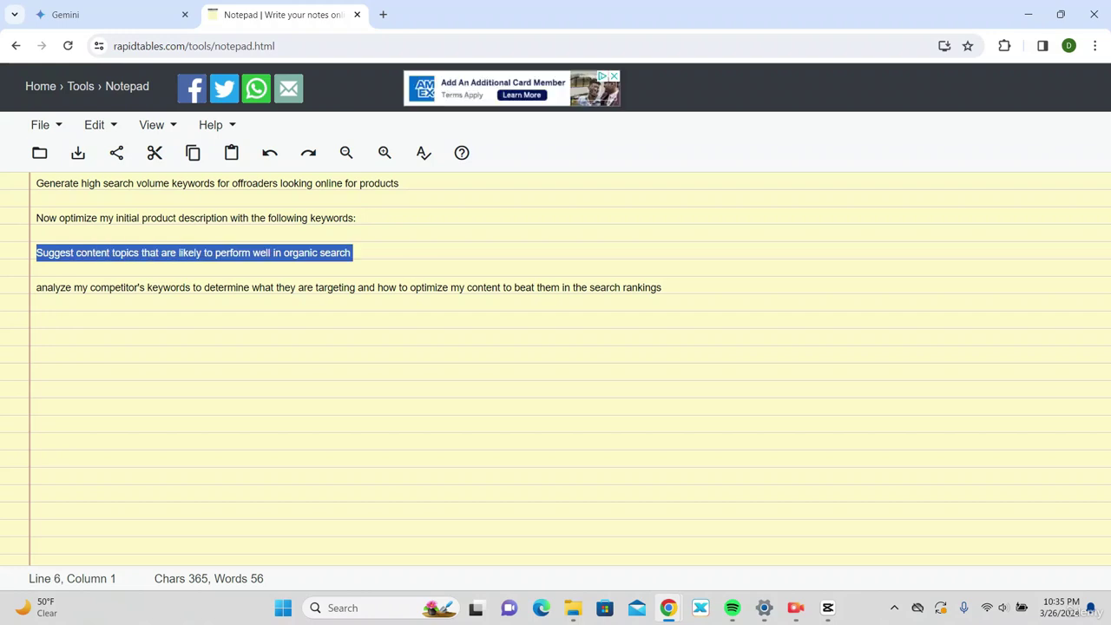
key(ctrl+shift+Tab)
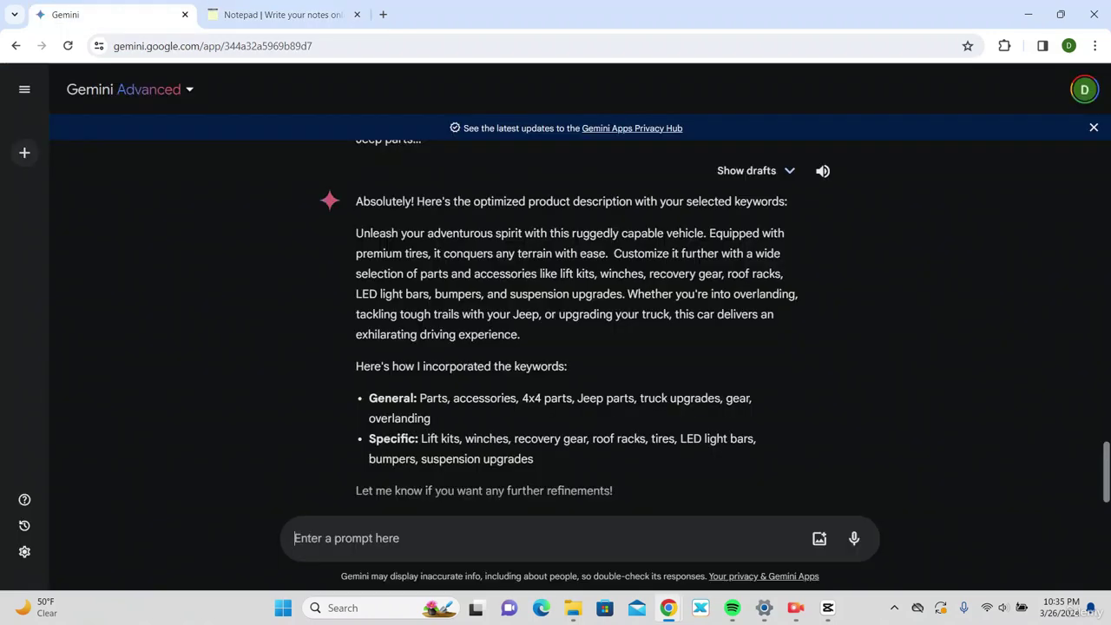
key(ctrl+v)
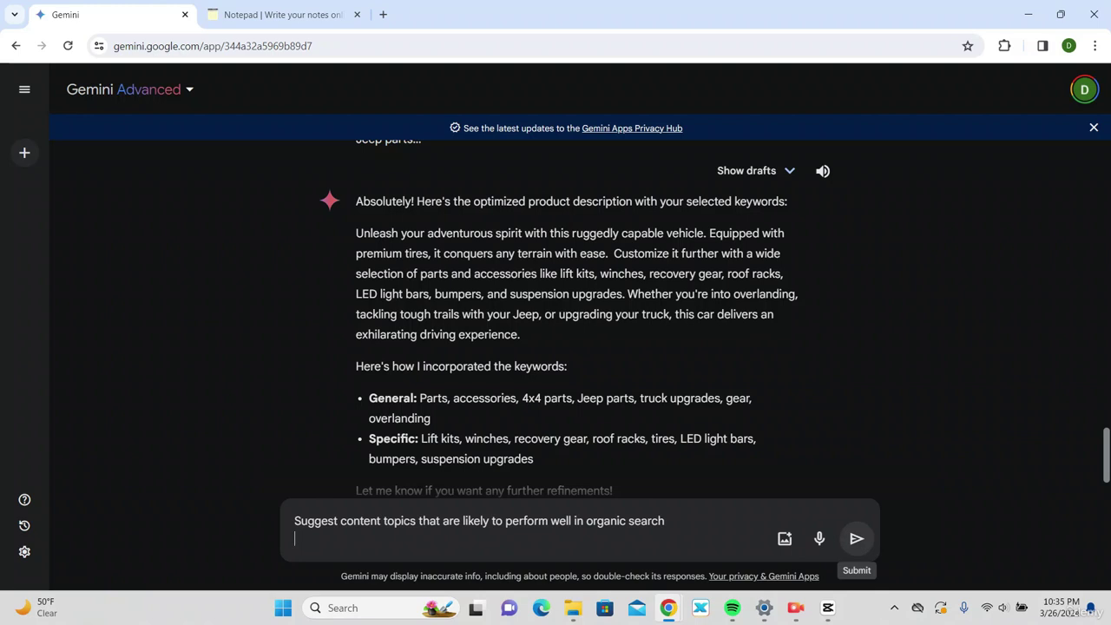
click(856, 538)
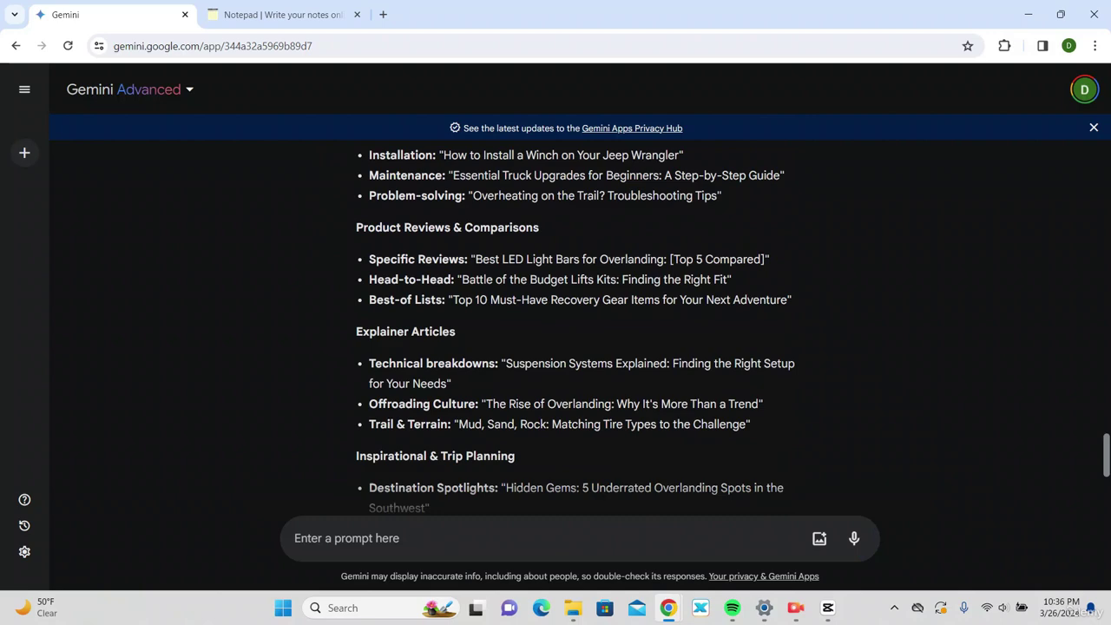
Copy the Notepad prompt on analyzing the competitor's keywords and optimizing content to beat them in the search rankings, and submit it to Gemini
scroll(556, 330, down, 3)
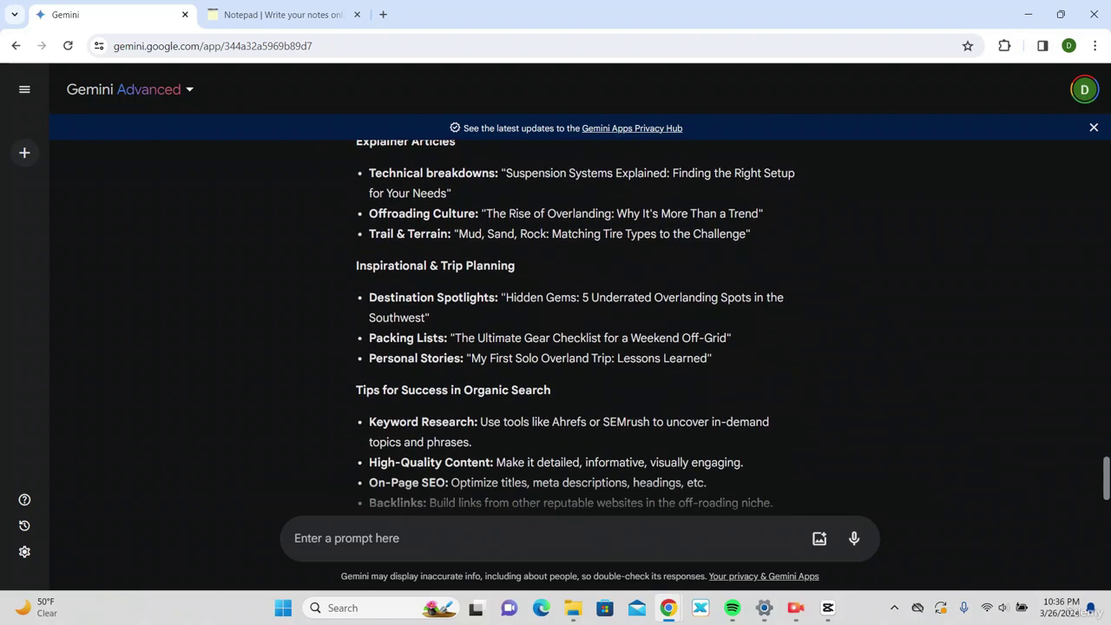
click(277, 13)
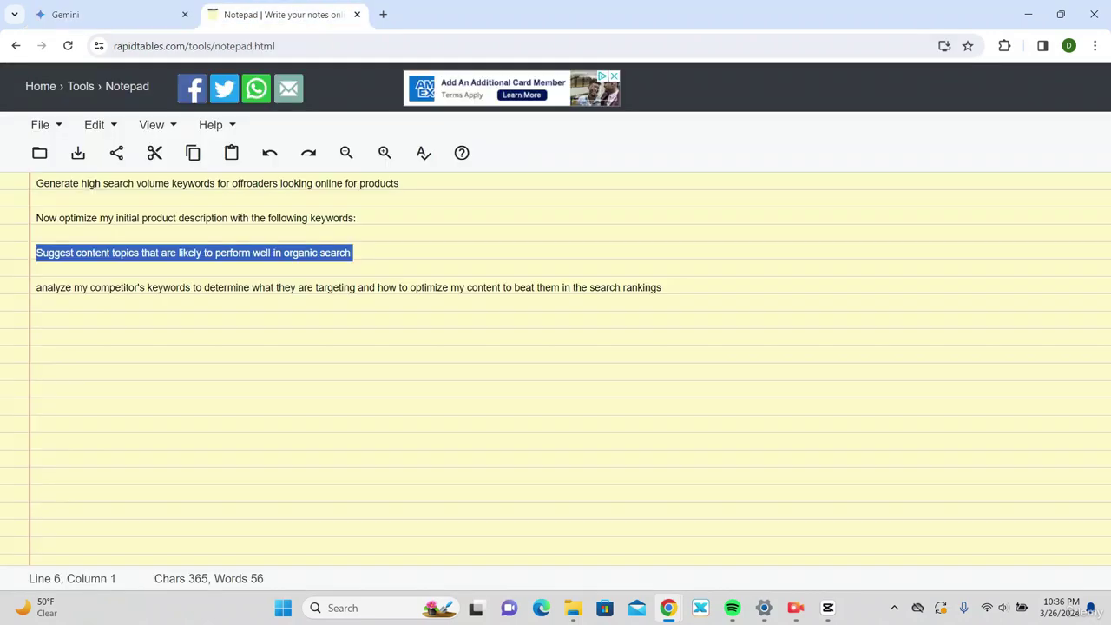
drag(37, 287, 661, 287)
key(ctrl+c)
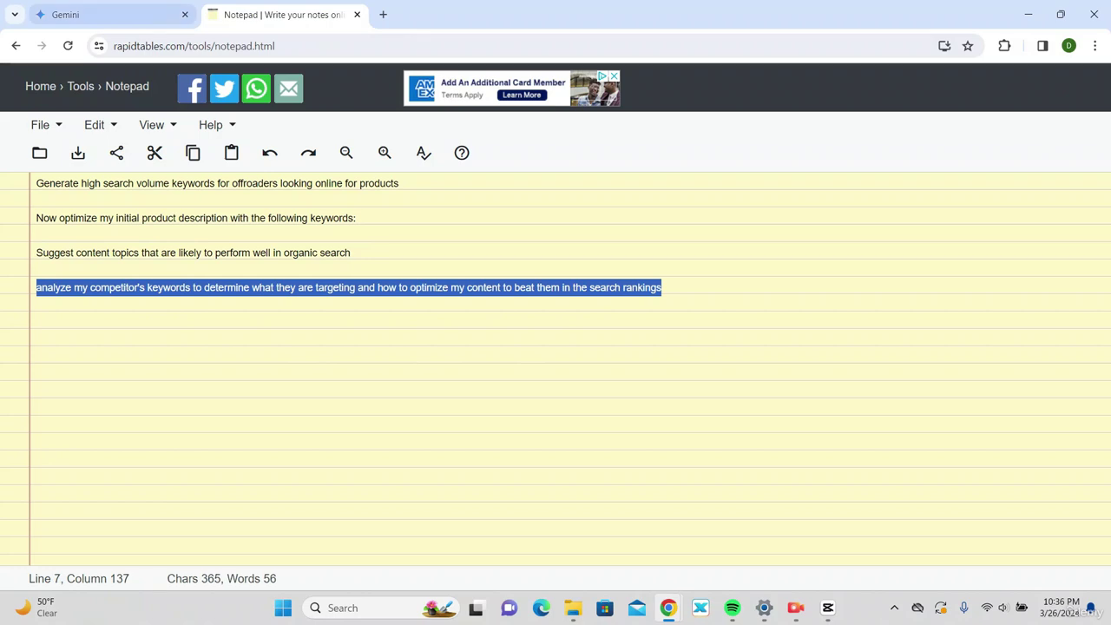
key(ctrl+shift+Tab)
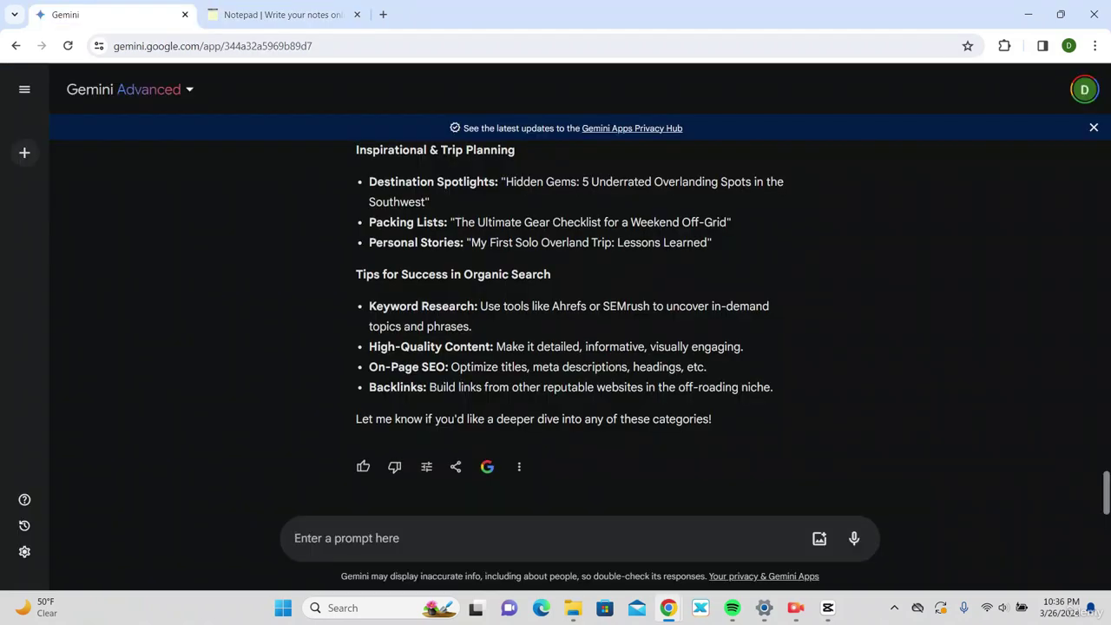
key(ctrl+v)
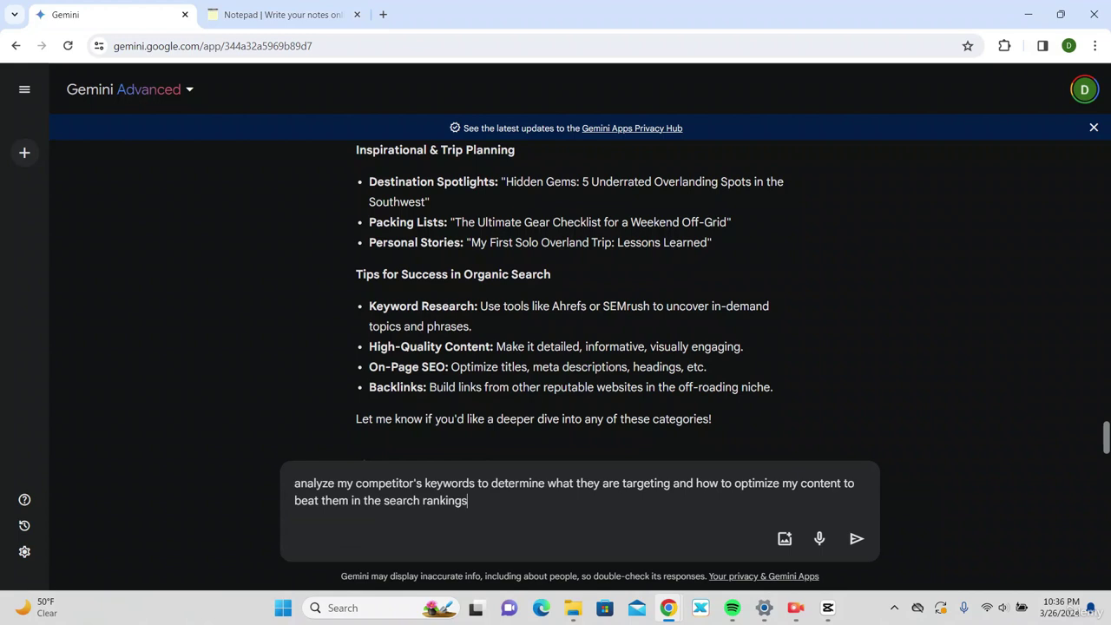
click(855, 538)
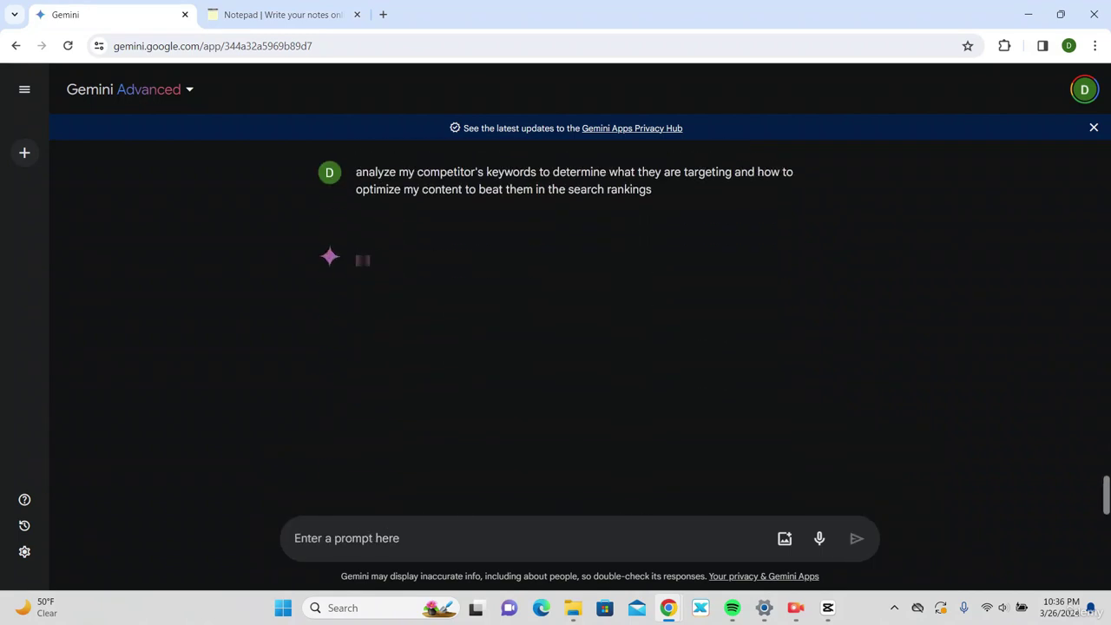